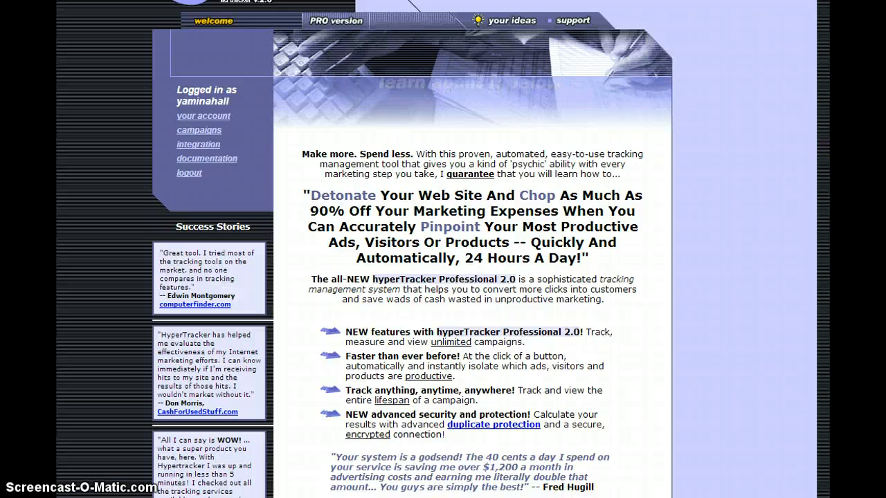
{"action": "scroll", "coordinate": [412, 249], "scroll_direction": "up", "scroll_amount": 1}
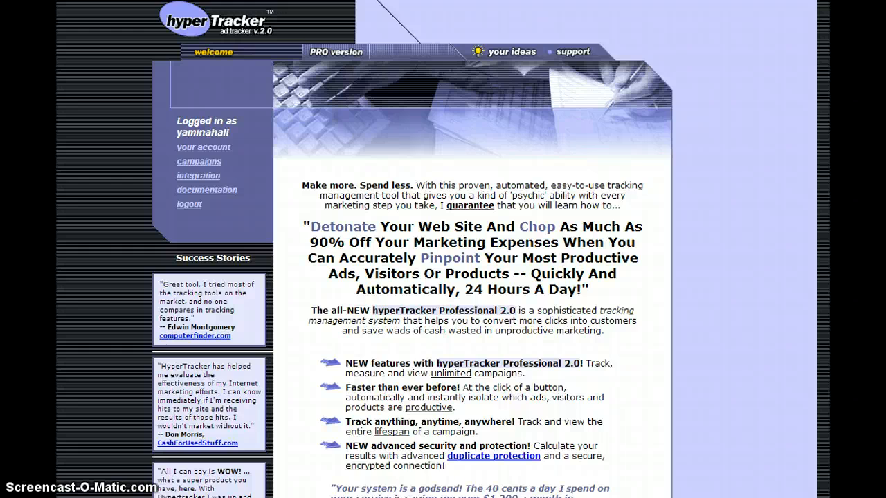
{"action": "scroll", "coordinate": [412, 249], "scroll_direction": "down", "scroll_amount": 1}
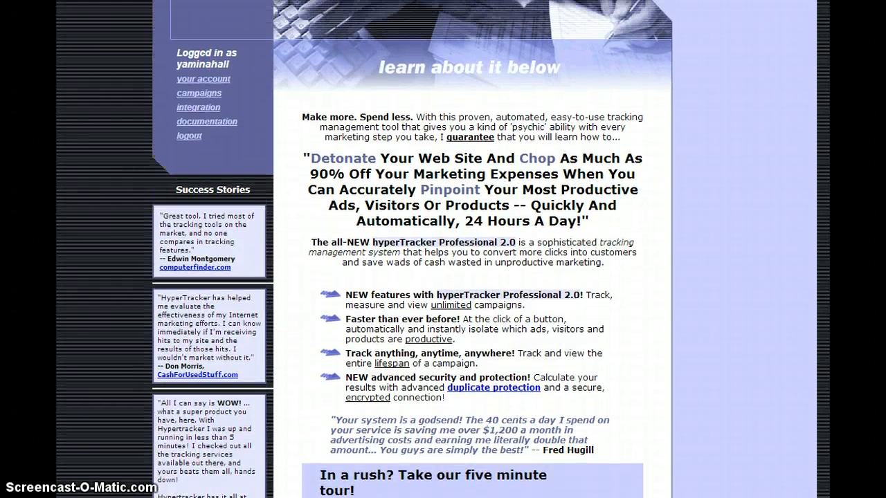
{"action": "scroll", "coordinate": [413, 250], "scroll_direction": "up", "scroll_amount": 1}
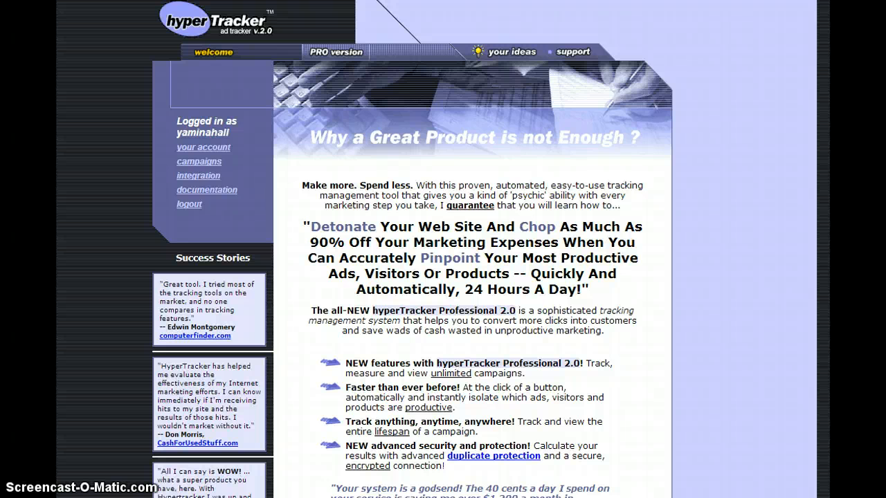
{"action": "scroll", "coordinate": [413, 249], "scroll_direction": "down", "scroll_amount": 2}
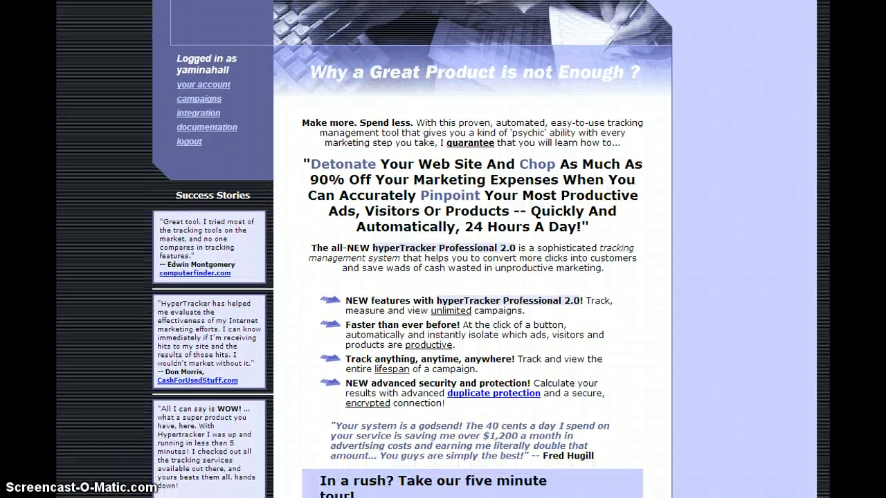
{"action": "scroll", "coordinate": [413, 249], "scroll_direction": "up", "scroll_amount": 2}
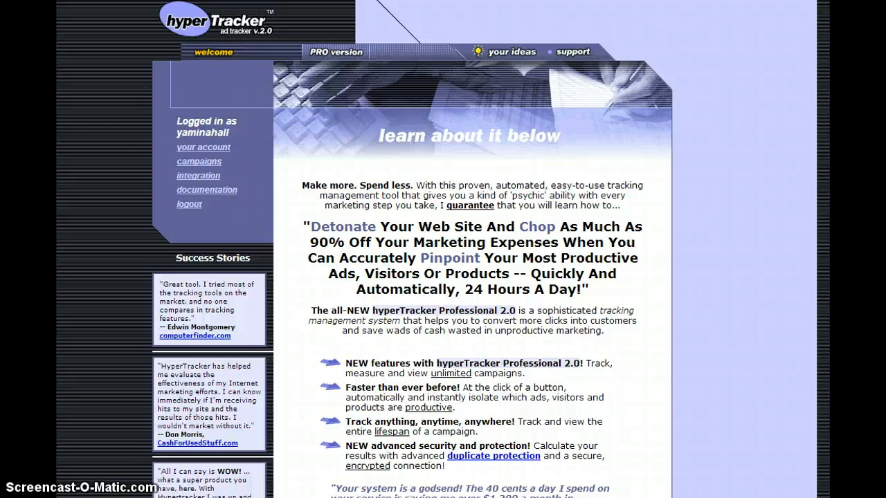
{"action": "scroll", "coordinate": [413, 250], "scroll_direction": "down", "scroll_amount": 1}
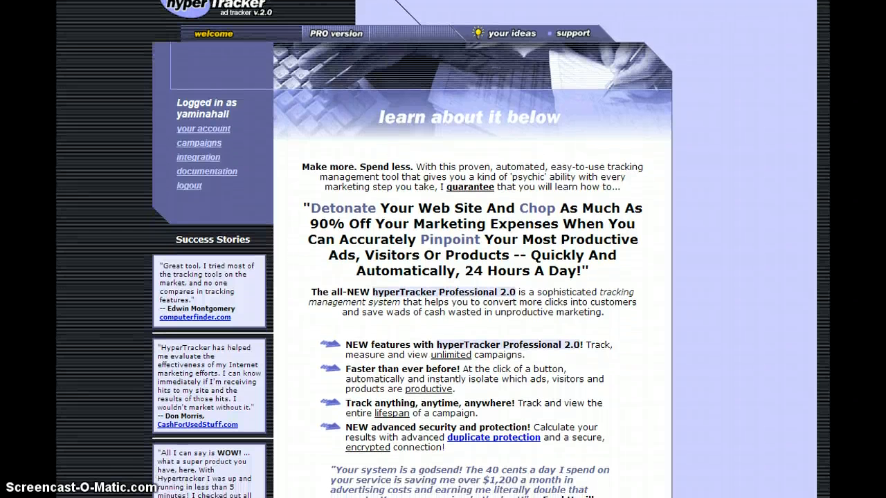
{"action": "scroll", "coordinate": [413, 250], "scroll_direction": "up", "scroll_amount": 1}
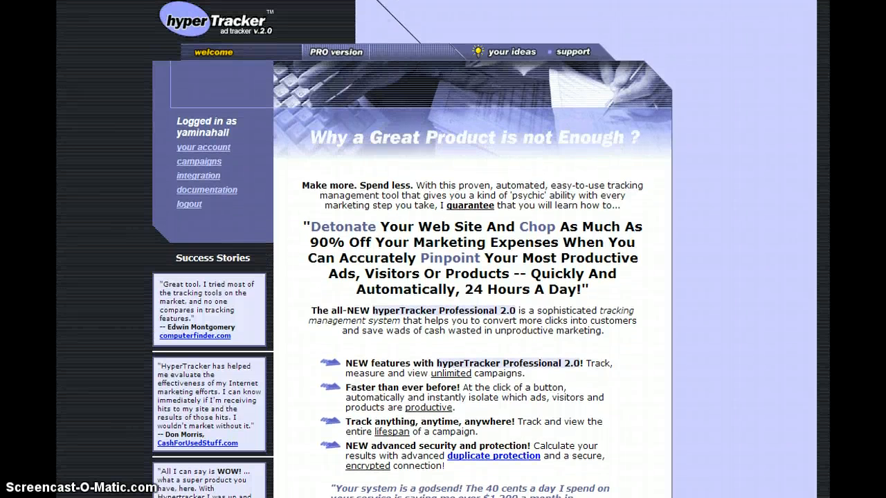
{"action": "scroll", "coordinate": [413, 249], "scroll_direction": "down", "scroll_amount": 1}
{"action": "scroll", "coordinate": [412, 249], "scroll_direction": "down", "scroll_amount": 1}
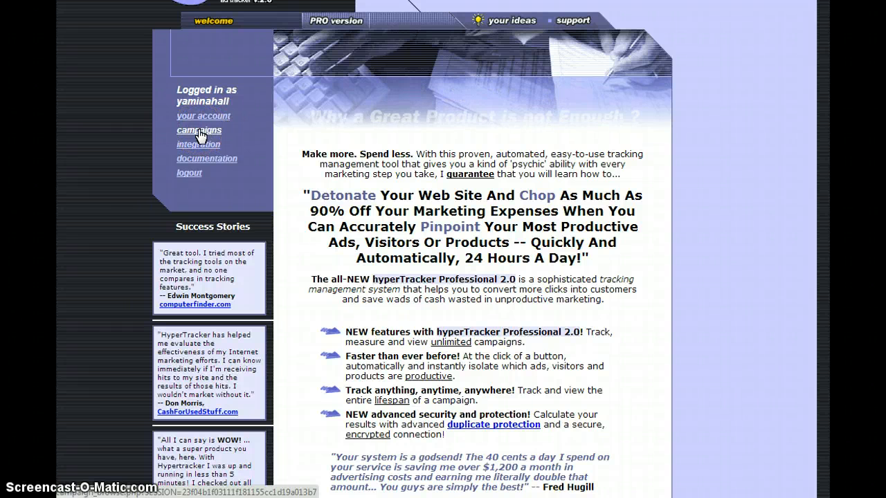
- From the campaigns overview, start a new campaign to reach the blank creation form
{"action": "left_click", "coordinate": [198, 131]}
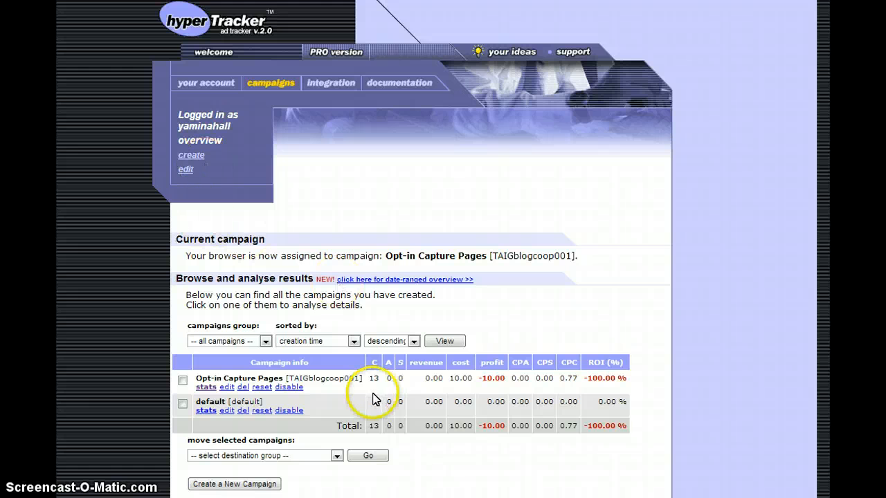
{"action": "left_click", "coordinate": [231, 487]}
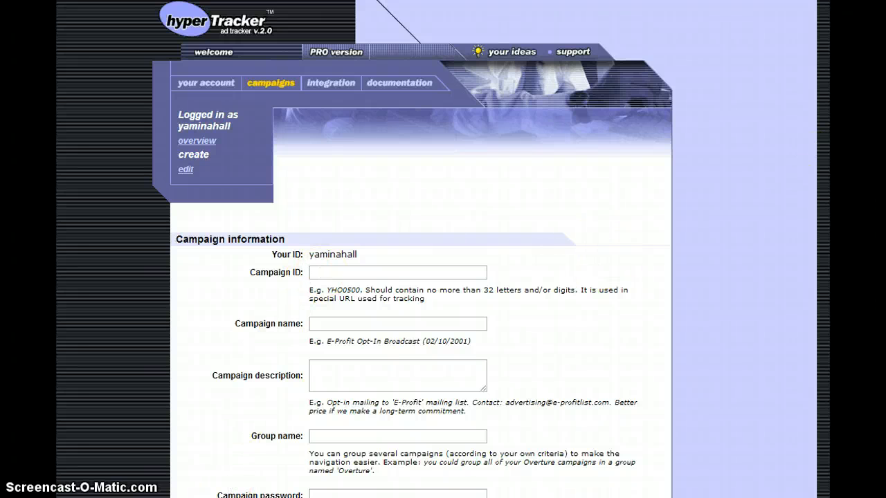
{"action": "scroll", "coordinate": [364, 250], "scroll_direction": "down", "scroll_amount": 1}
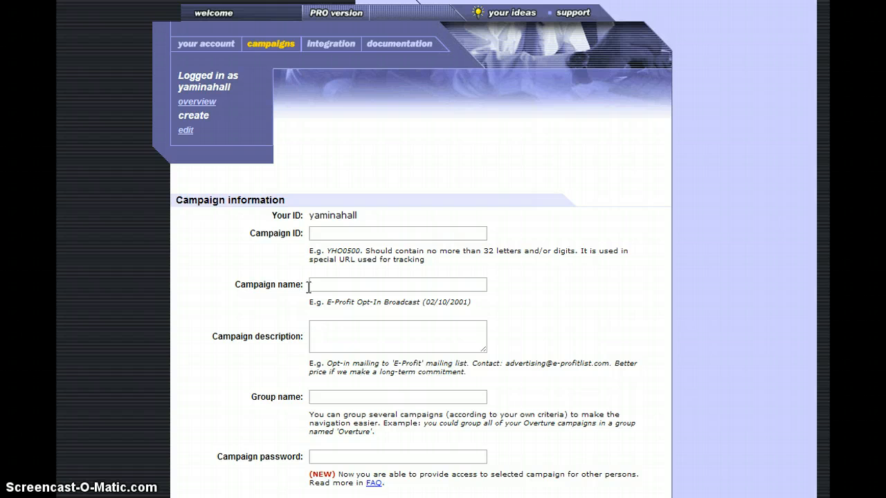
{"action": "left_click", "coordinate": [310, 286]}
{"action": "scroll", "coordinate": [421, 249], "scroll_direction": "down", "scroll_amount": 1}
{"action": "scroll", "coordinate": [421, 250], "scroll_direction": "down", "scroll_amount": 1}
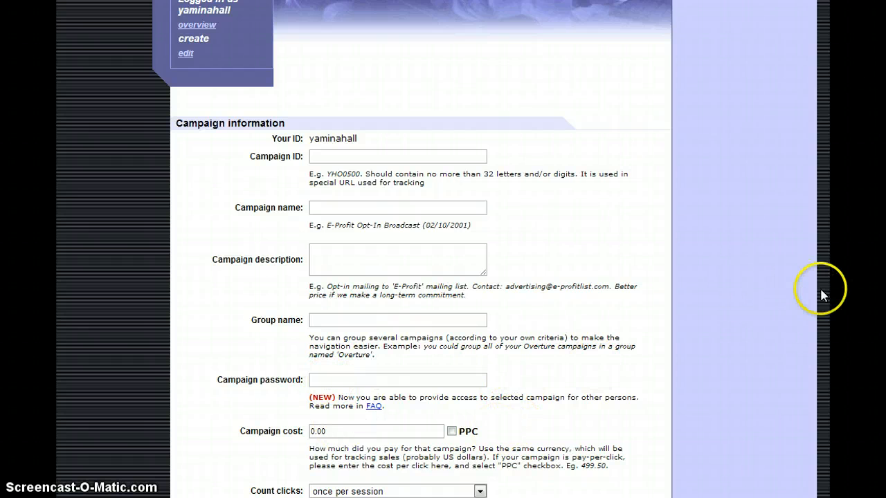
{"action": "scroll", "coordinate": [387, 249], "scroll_direction": "down", "scroll_amount": 2}
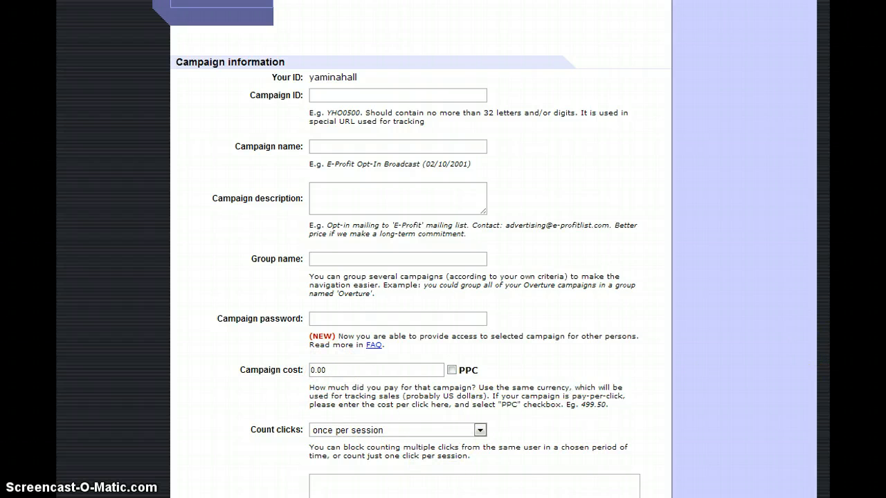
{"action": "scroll", "coordinate": [411, 243], "scroll_direction": "down", "scroll_amount": 1}
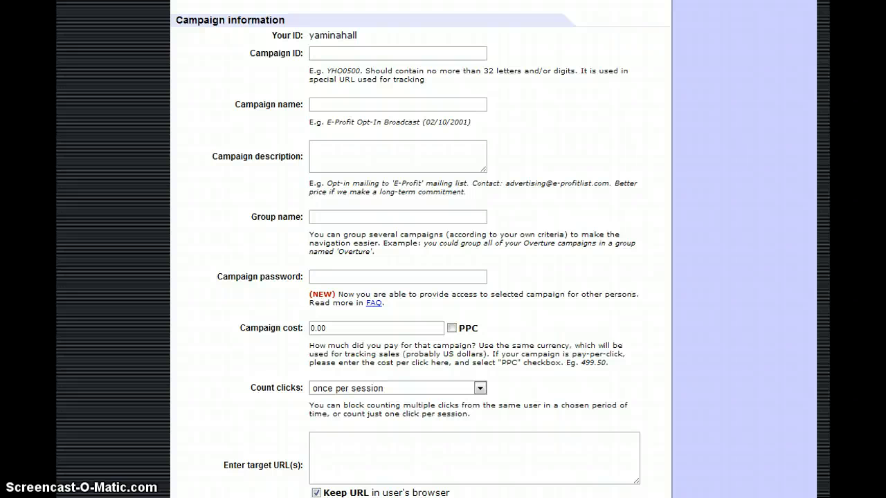
{"action": "left_click", "coordinate": [480, 390]}
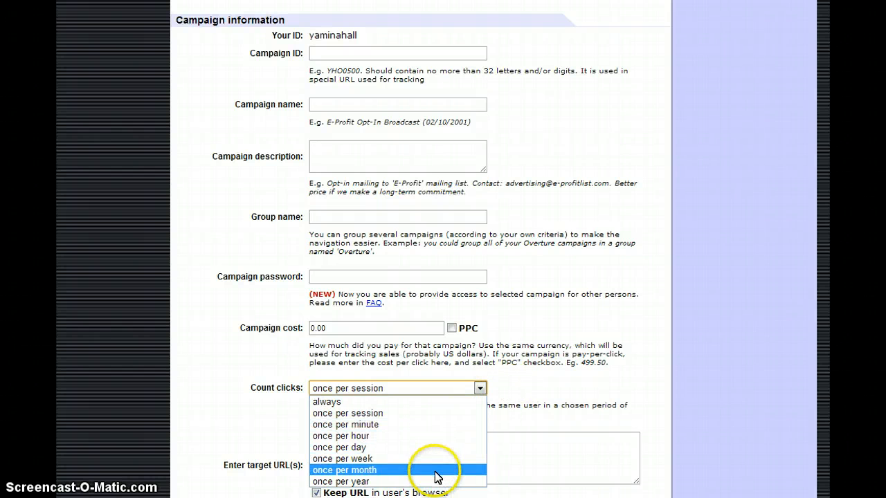
{"action": "left_click", "coordinate": [399, 392]}
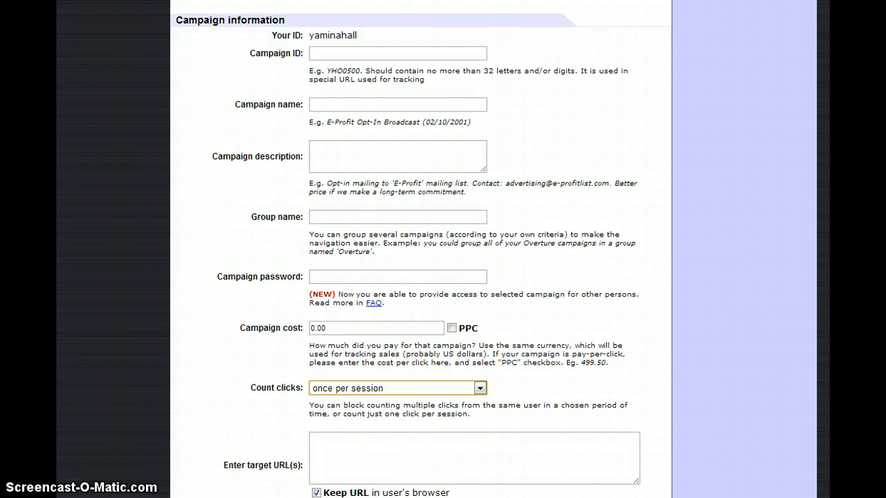
{"action": "scroll", "coordinate": [443, 249], "scroll_direction": "down", "scroll_amount": 2}
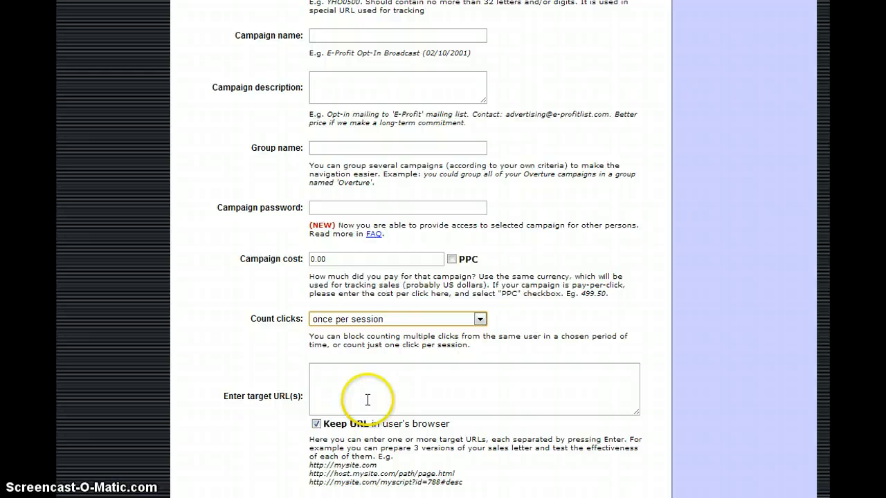
{"action": "left_click", "coordinate": [317, 373]}
{"action": "type", "text": "http://www."}
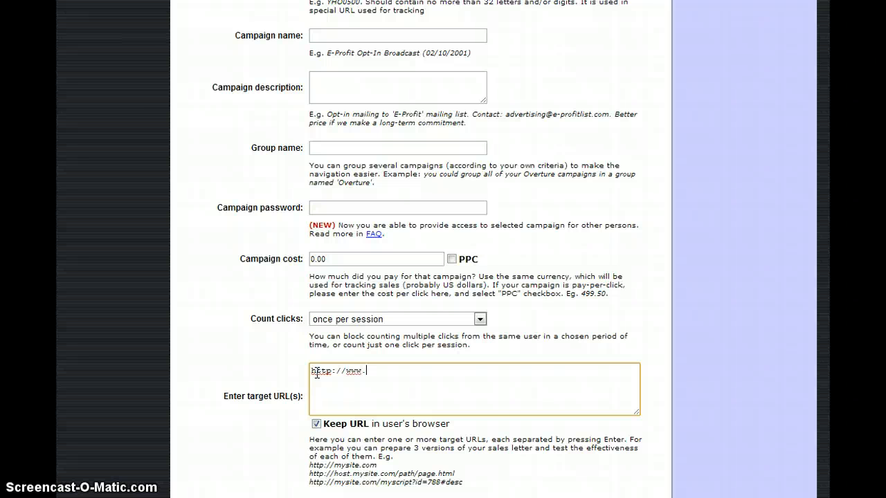
{"action": "type", "text": "y"}
{"action": "left_click", "coordinate": [315, 365]}
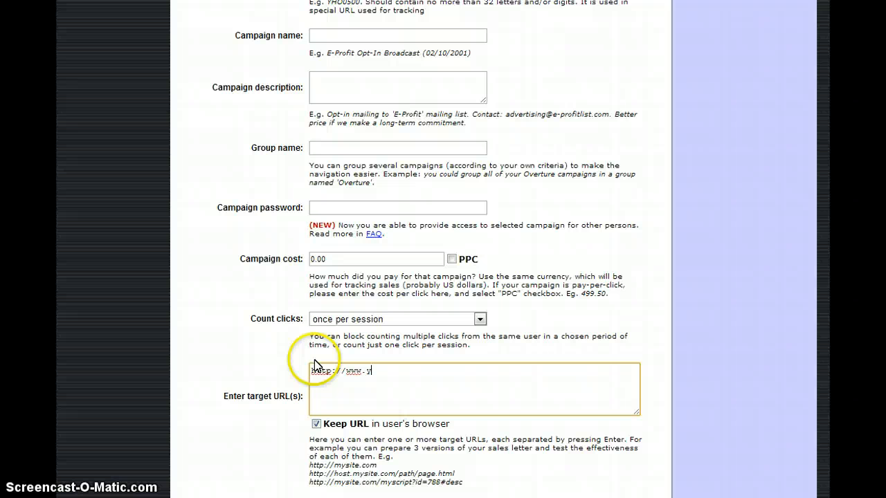
{"action": "type", "text": "aminahall.com"}
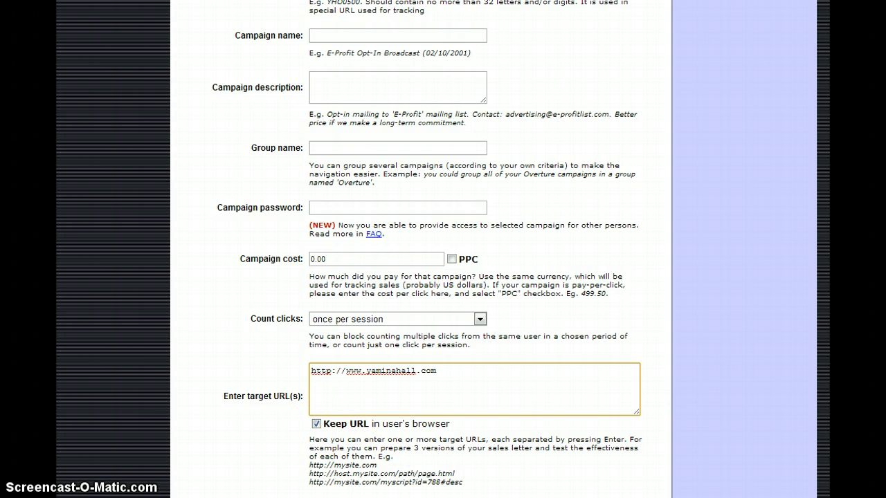
{"action": "scroll", "coordinate": [420, 249], "scroll_direction": "down", "scroll_amount": 2}
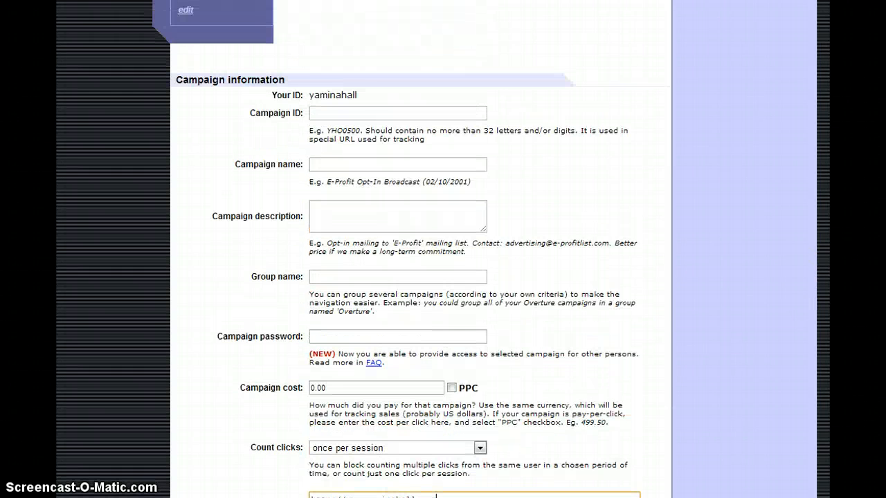
{"action": "scroll", "coordinate": [421, 249], "scroll_direction": "down", "scroll_amount": 2}
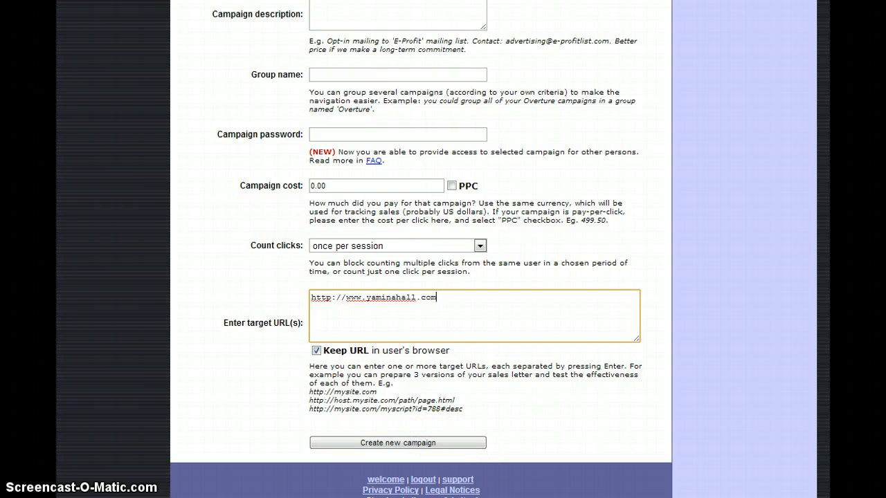
{"action": "scroll", "coordinate": [420, 249], "scroll_direction": "up", "scroll_amount": 3}
{"action": "scroll", "coordinate": [421, 249], "scroll_direction": "up", "scroll_amount": 2}
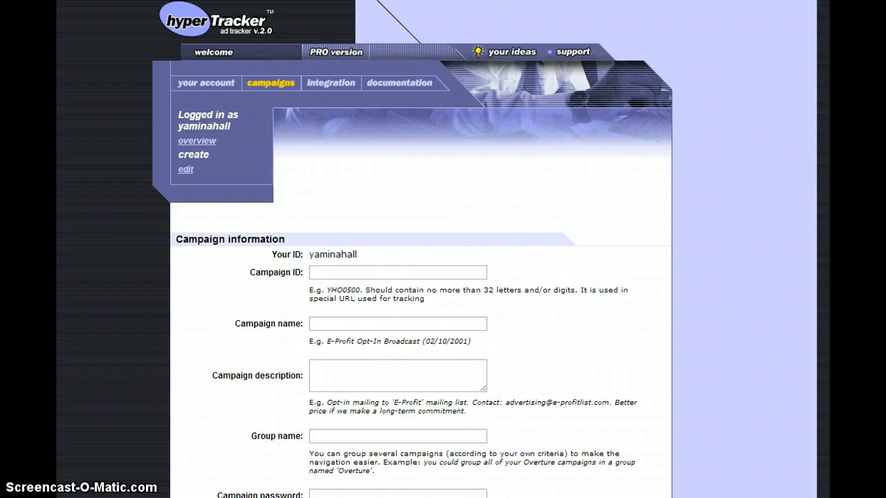
{"action": "scroll", "coordinate": [421, 277], "scroll_direction": "down", "scroll_amount": 2}
{"action": "scroll", "coordinate": [421, 277], "scroll_direction": "down", "scroll_amount": 1}
{"action": "scroll", "coordinate": [420, 277], "scroll_direction": "down", "scroll_amount": 2}
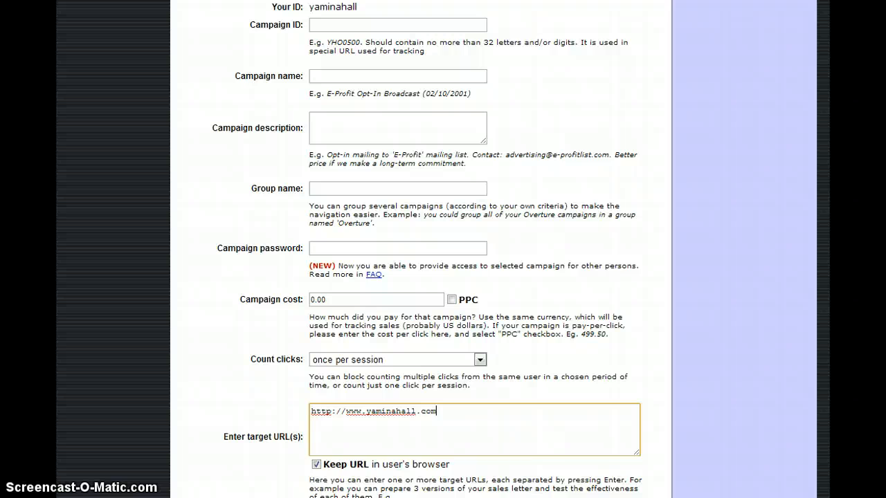
{"action": "scroll", "coordinate": [427, 249], "scroll_direction": "down", "scroll_amount": 1}
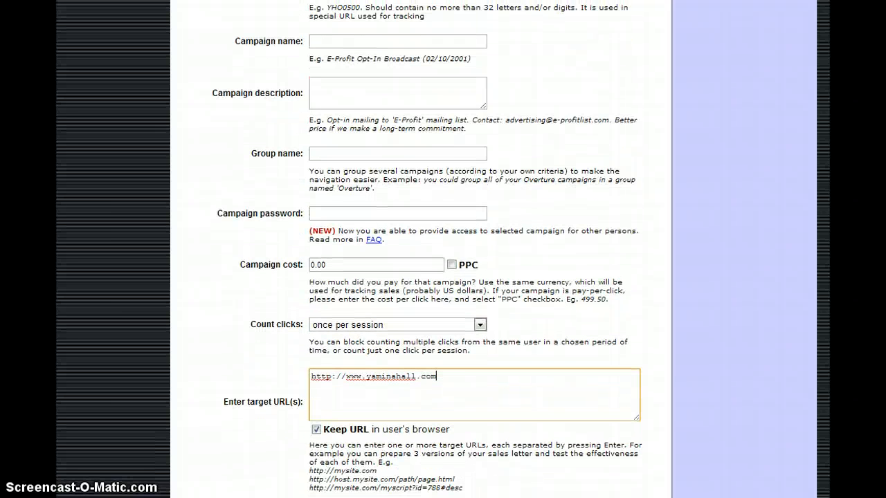
{"action": "scroll", "coordinate": [421, 249], "scroll_direction": "up", "scroll_amount": 2}
{"action": "scroll", "coordinate": [421, 249], "scroll_direction": "up", "scroll_amount": 2}
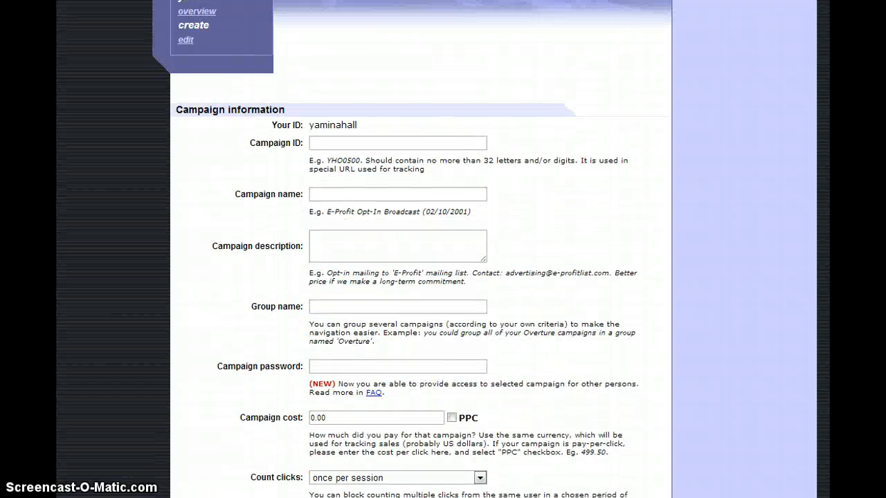
{"action": "scroll", "coordinate": [364, 249], "scroll_direction": "up", "scroll_amount": 1}
{"action": "scroll", "coordinate": [365, 250], "scroll_direction": "down", "scroll_amount": 1}
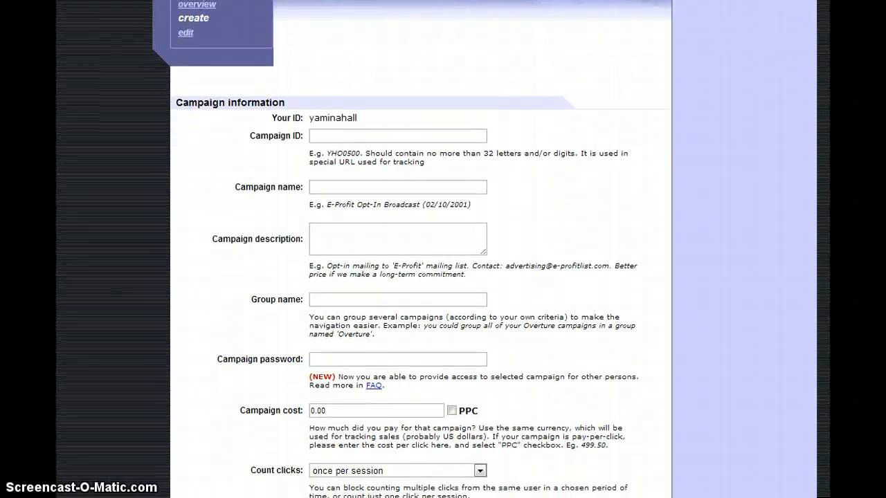
{"action": "scroll", "coordinate": [443, 250], "scroll_direction": "down", "scroll_amount": 1}
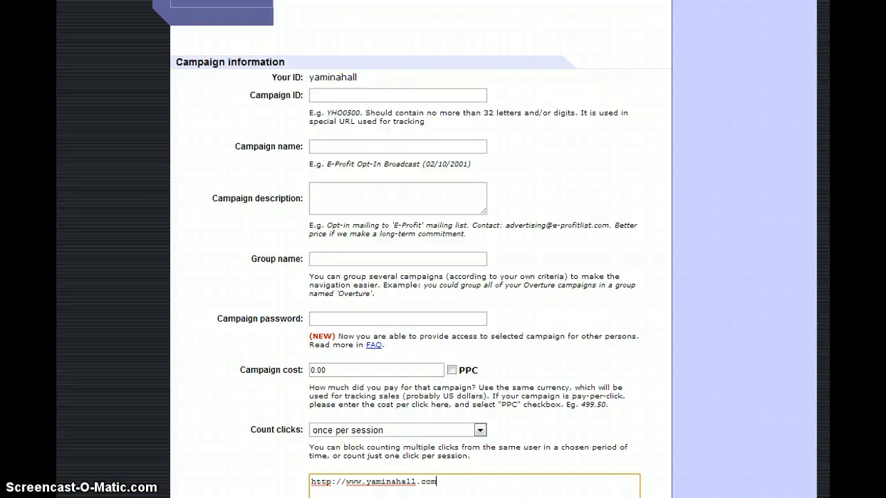
{"action": "scroll", "coordinate": [442, 249], "scroll_direction": "down", "scroll_amount": 3}
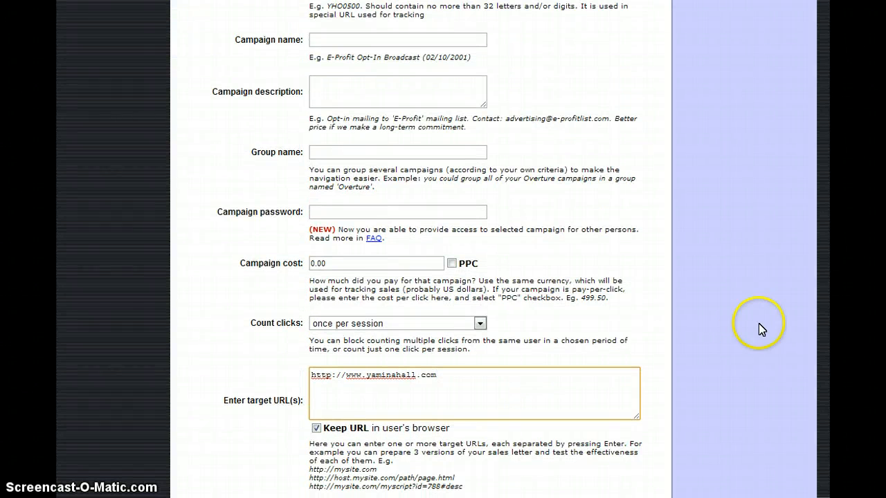
{"action": "scroll", "coordinate": [443, 249], "scroll_direction": "down", "scroll_amount": 3}
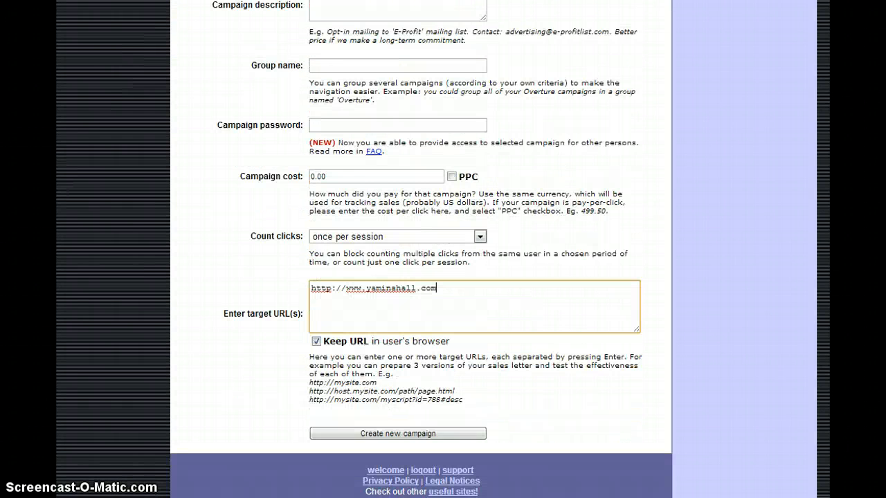